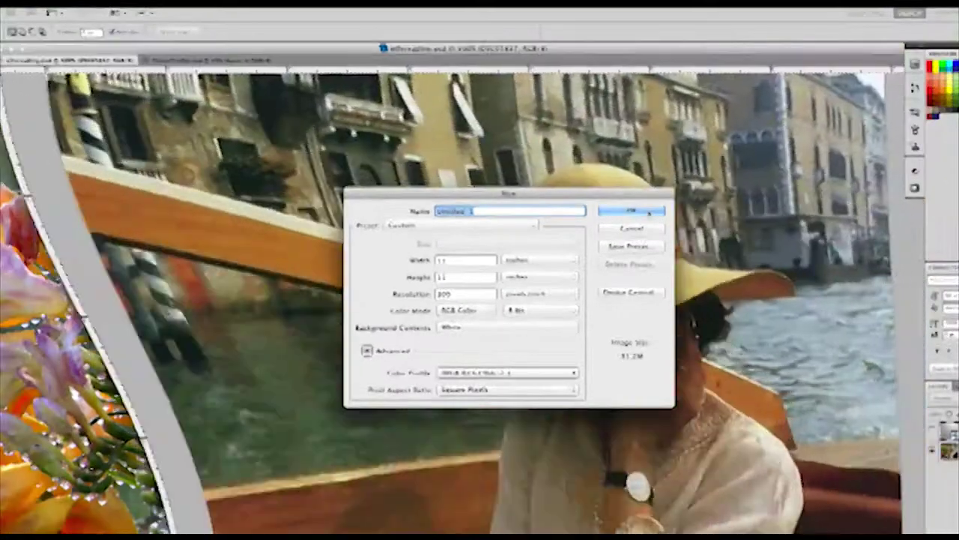
Create an 11 by 11 inch, 300 pixels/inch RGB document with a white background, and place the file Girls 13.psd in it
click(632, 212)
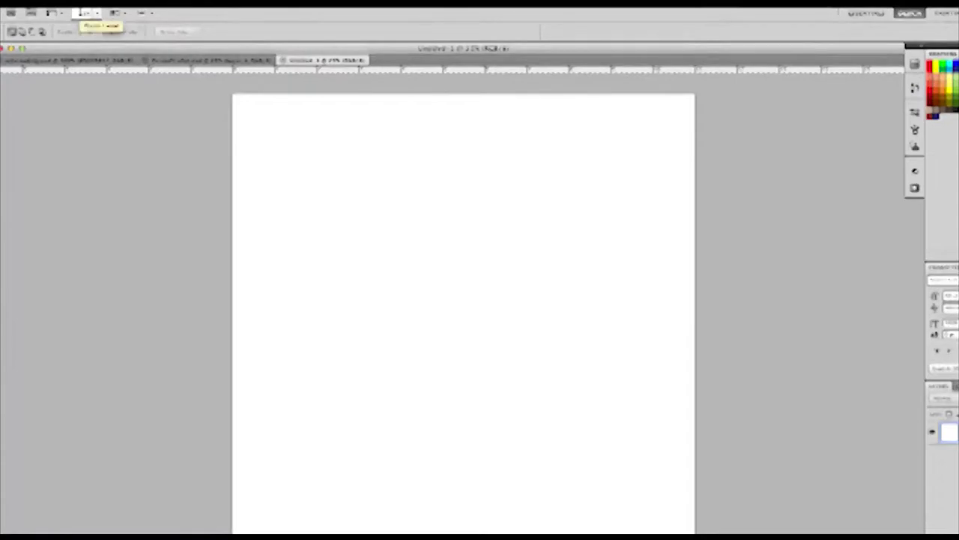
click(66, 3)
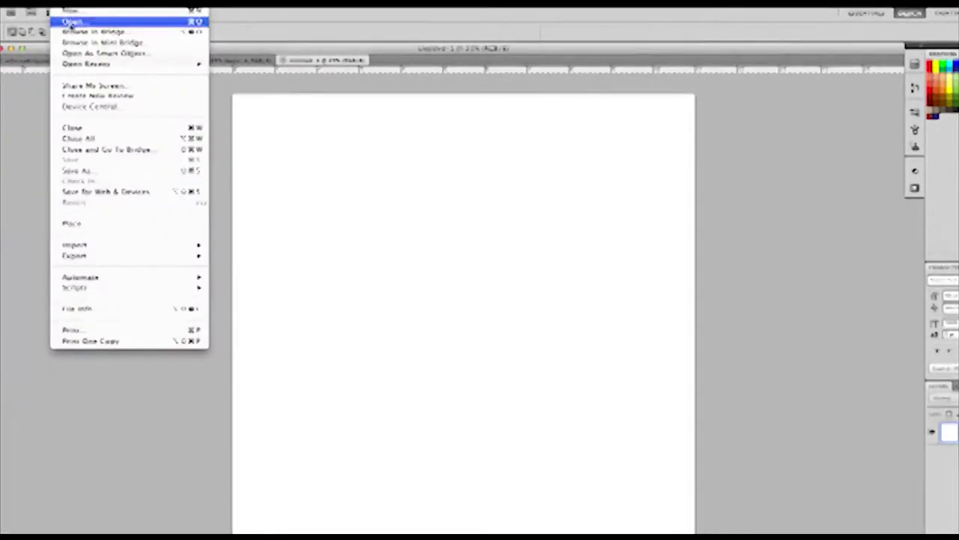
click(75, 223)
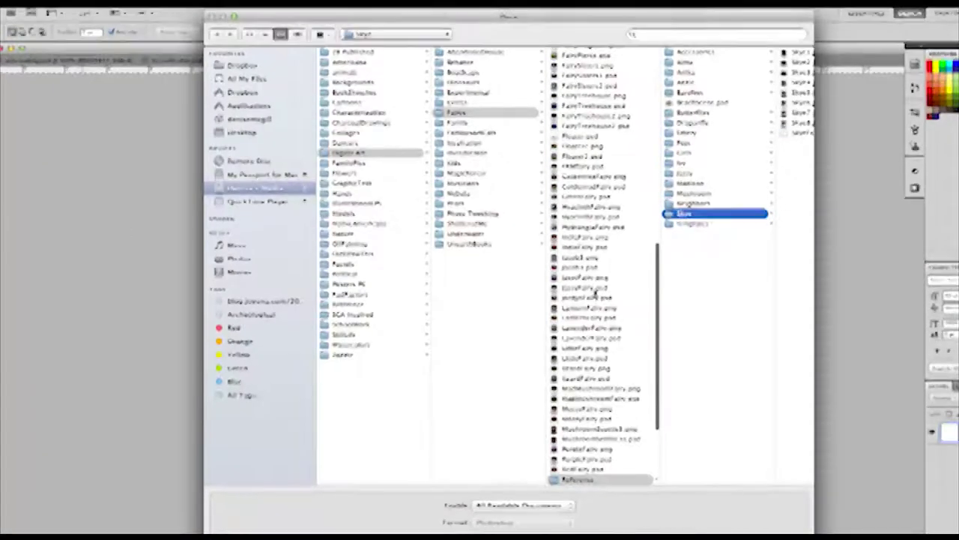
scroll(545, 237, left, 1)
scroll(544, 238, left, 6)
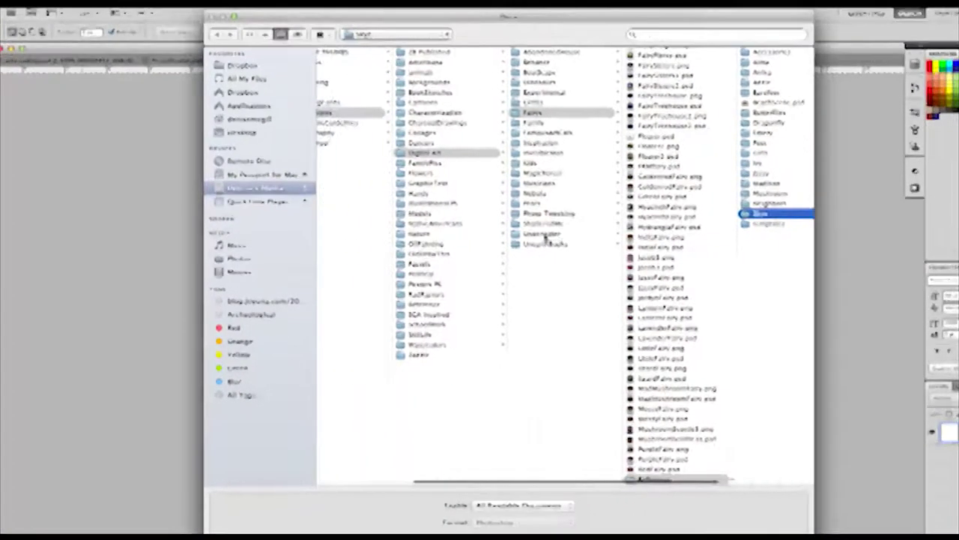
click(353, 135)
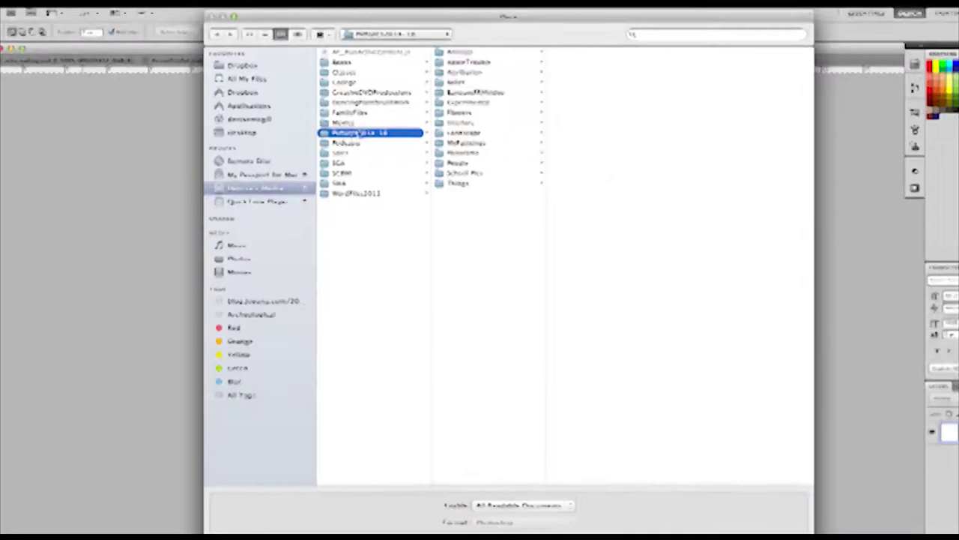
click(466, 134)
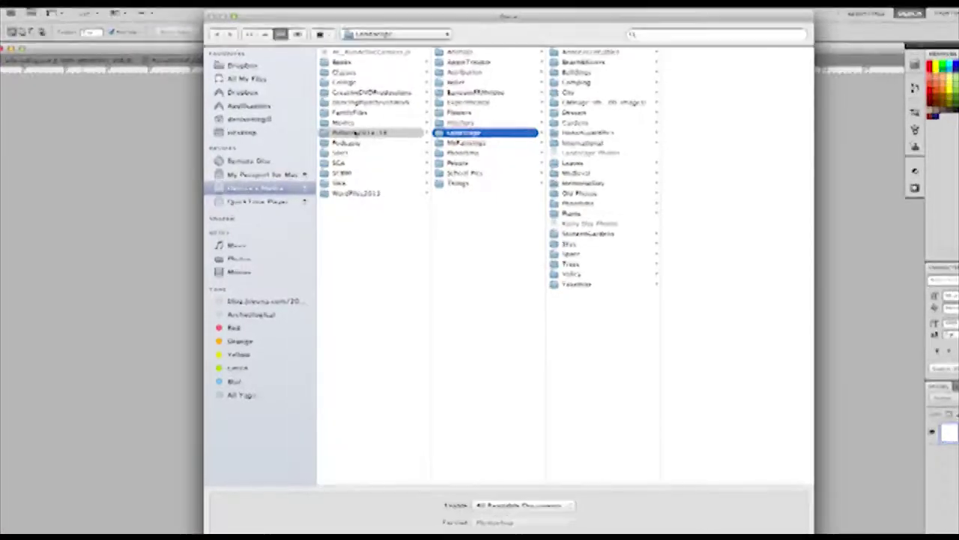
click(370, 103)
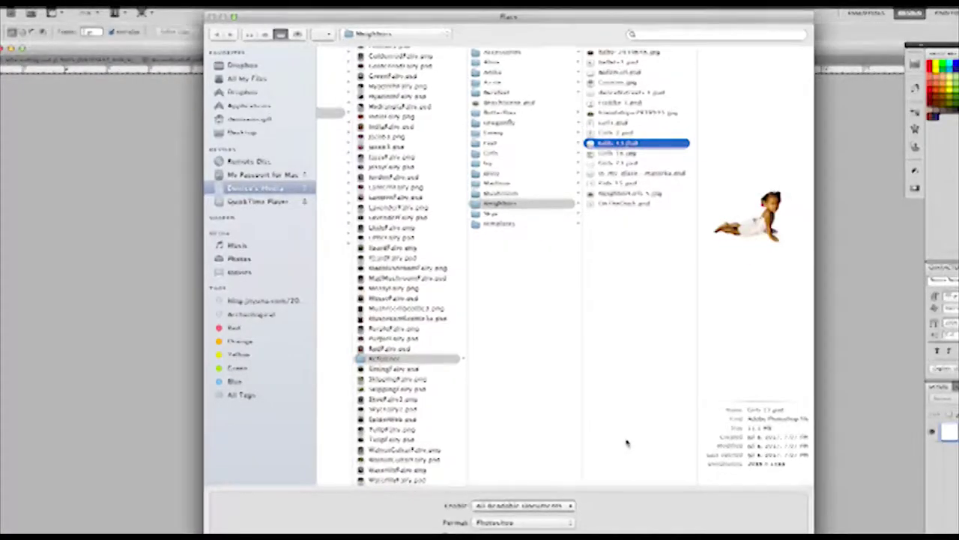
double_click(608, 142)
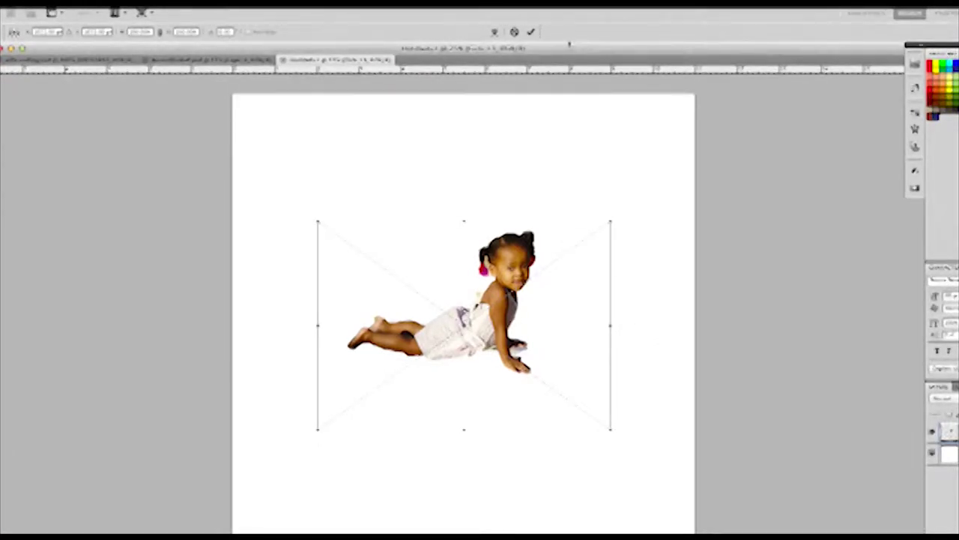
click(531, 32)
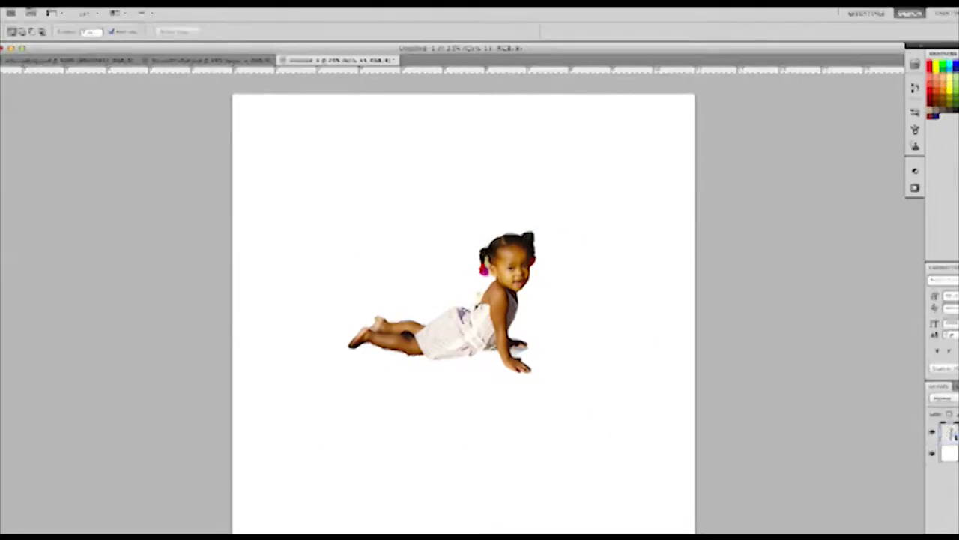
Bring the full layer list into view and add a layer mask to the placed girl's layer
key(v)
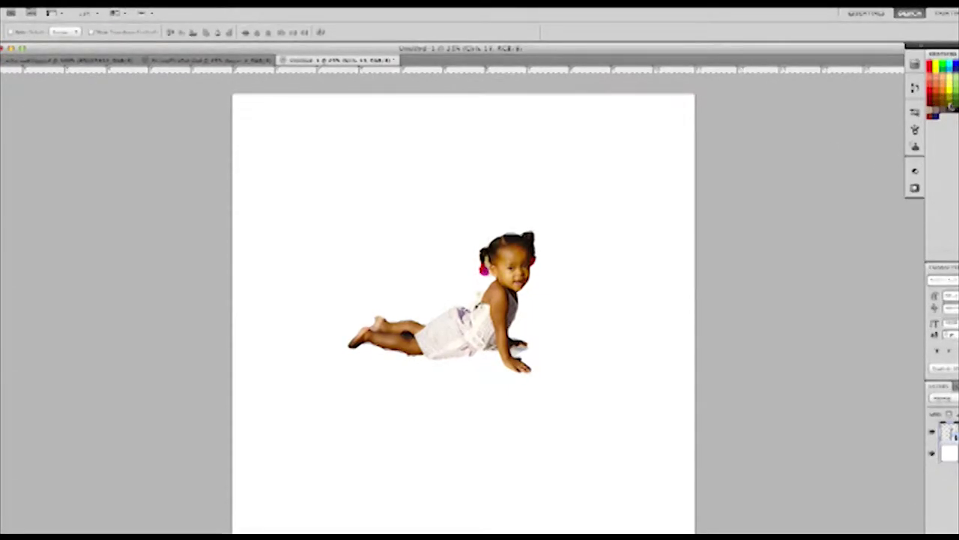
drag(924, 237, 915, 238)
drag(932, 48, 891, 47)
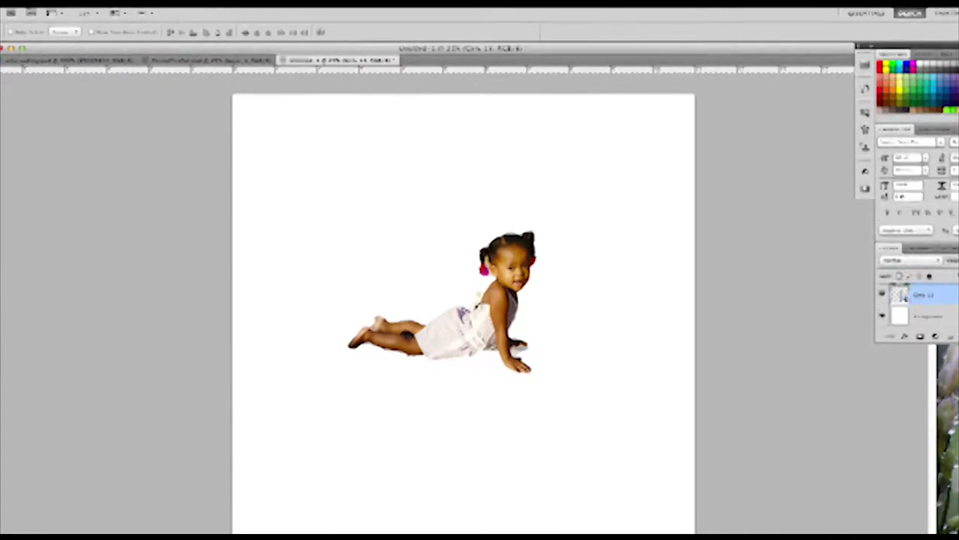
drag(930, 343, 929, 519)
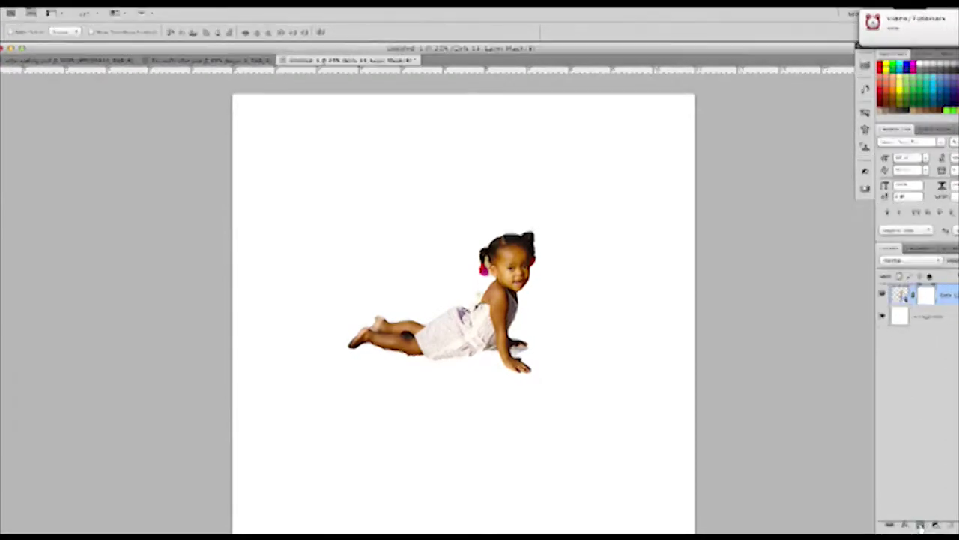
Choose the Brush tool for painting on the layer mask and adjust the hardness of its tip
key(super+plus)
key(super+plus)
key(super+plus)
key(super+plus)
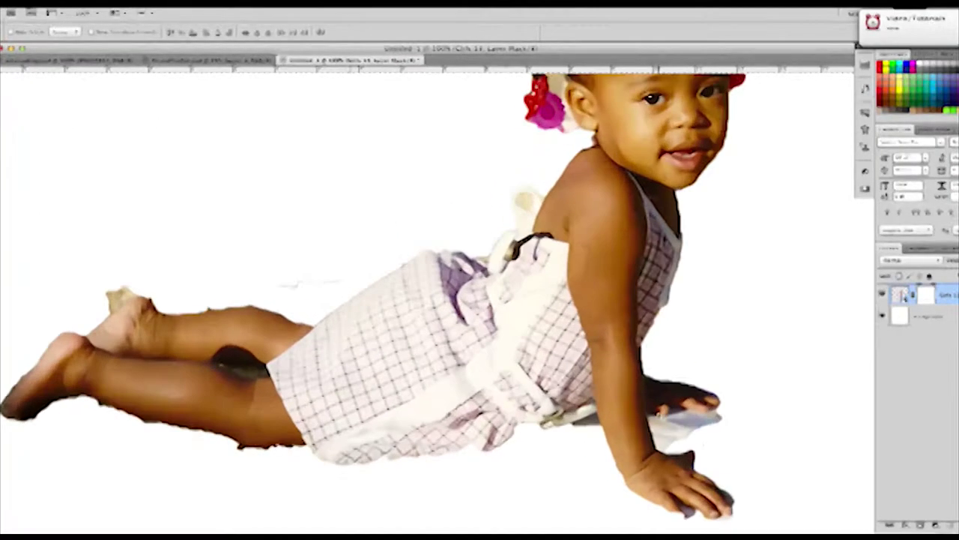
key(super+plus)
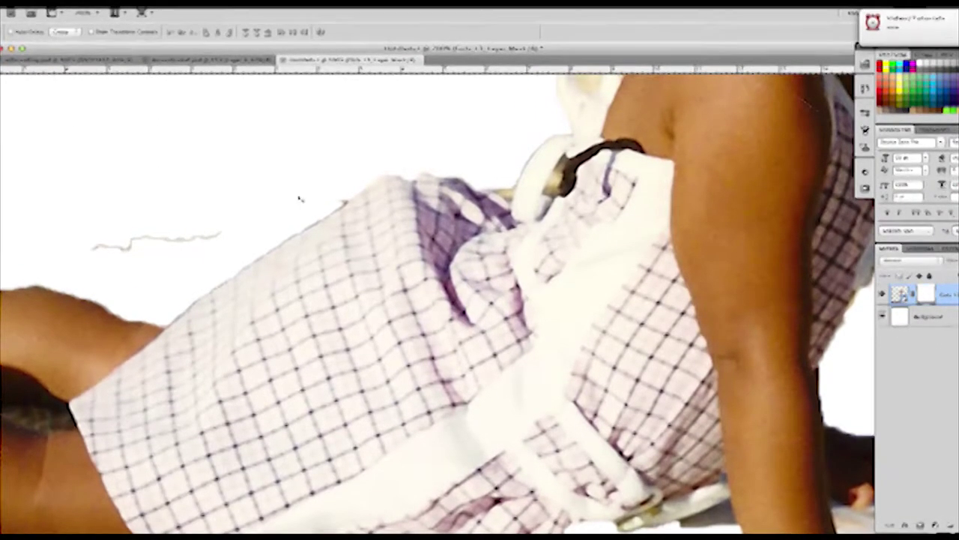
key(b)
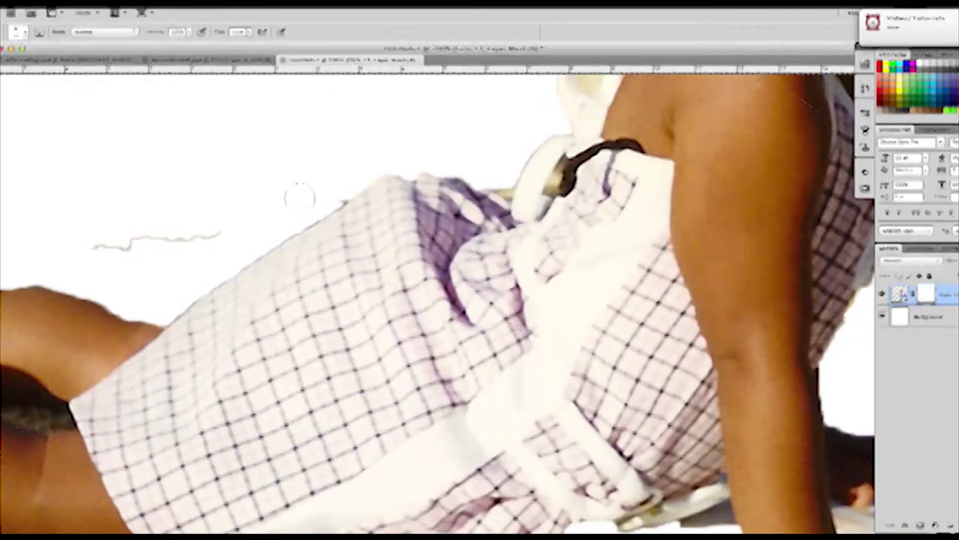
click(22, 33)
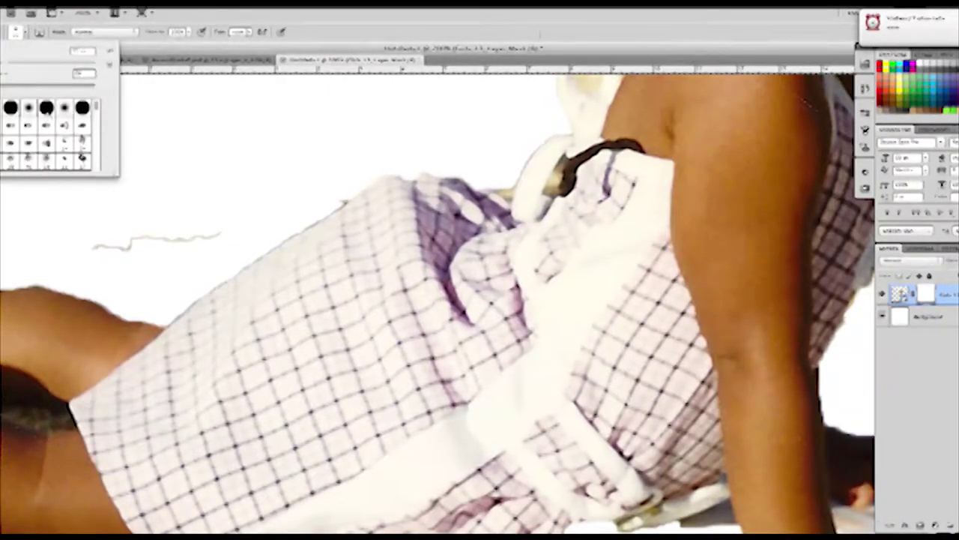
mouse_move(3, 89)
mouse_down()
mouse_move(10, 99)
mouse_move(57, 89)
mouse_up()
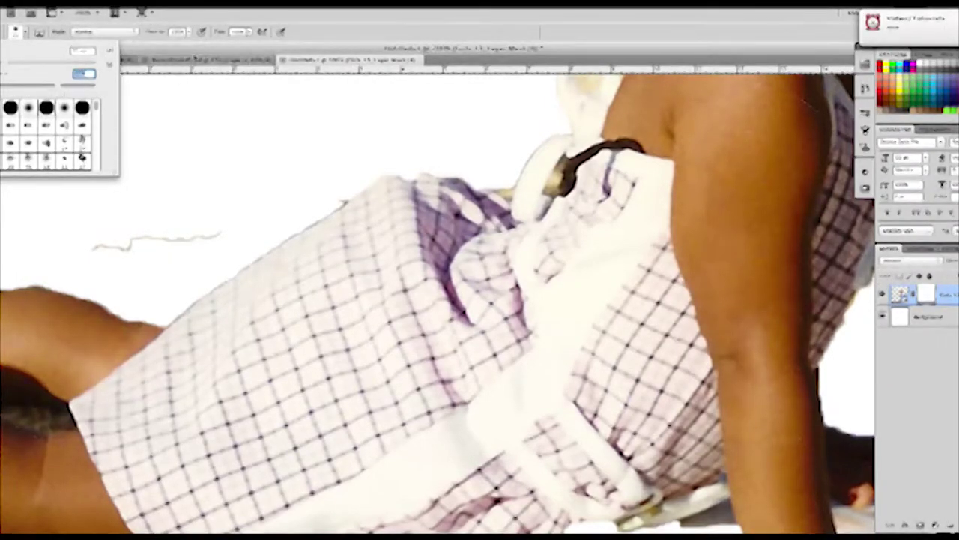
click(340, 45)
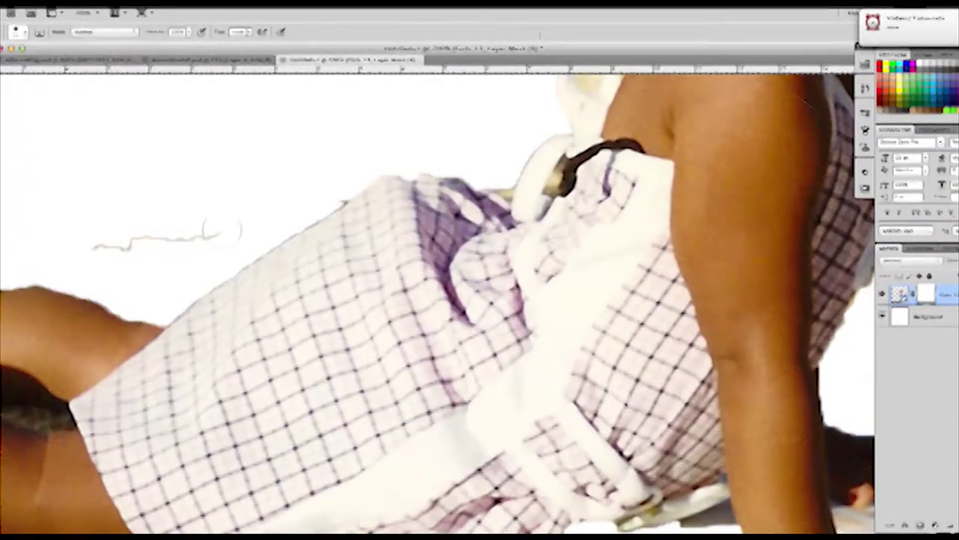
Paint black on the mask to hide the stray line above the dress and the background left inside the strap loop
mouse_move(218, 229)
mouse_down()
mouse_move(102, 239)
mouse_move(165, 232)
mouse_up()
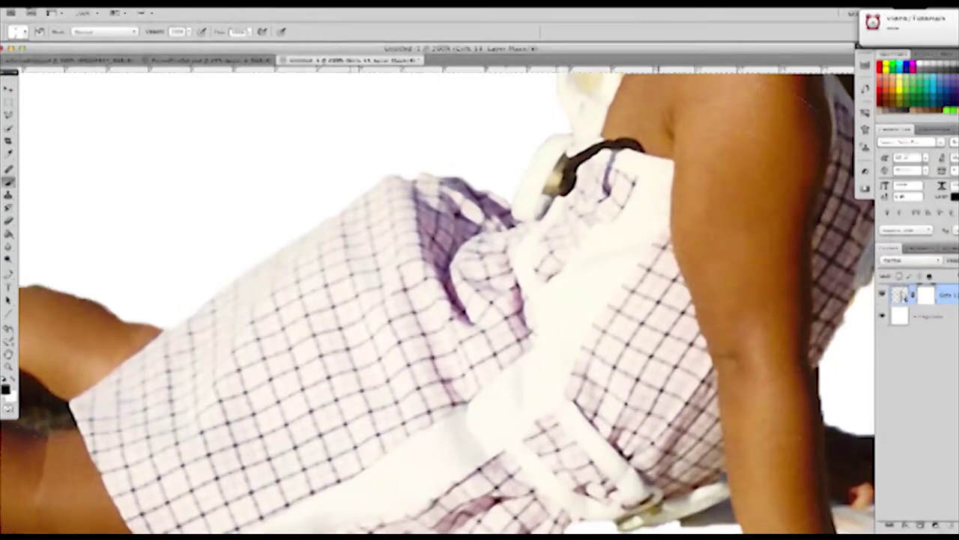
drag(624, 131, 510, 231)
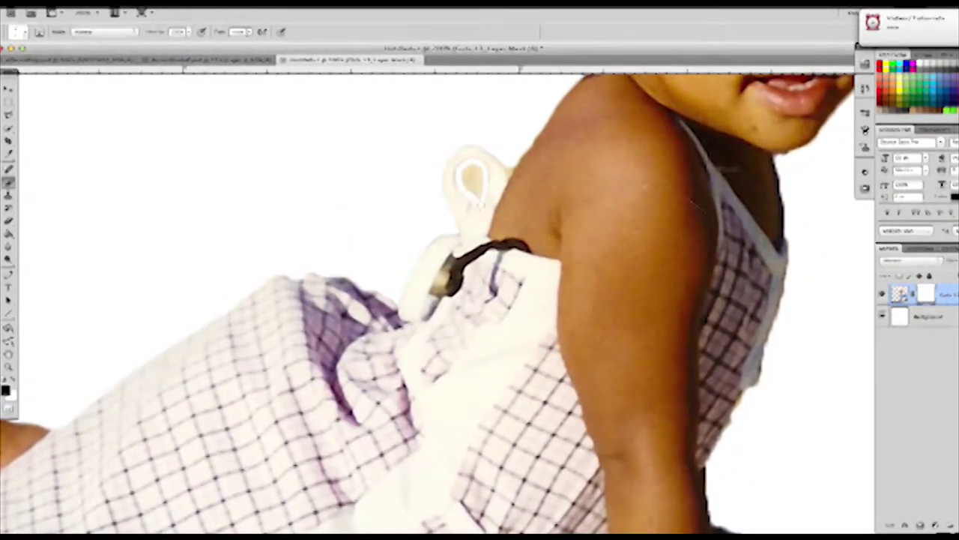
drag(474, 170, 475, 165)
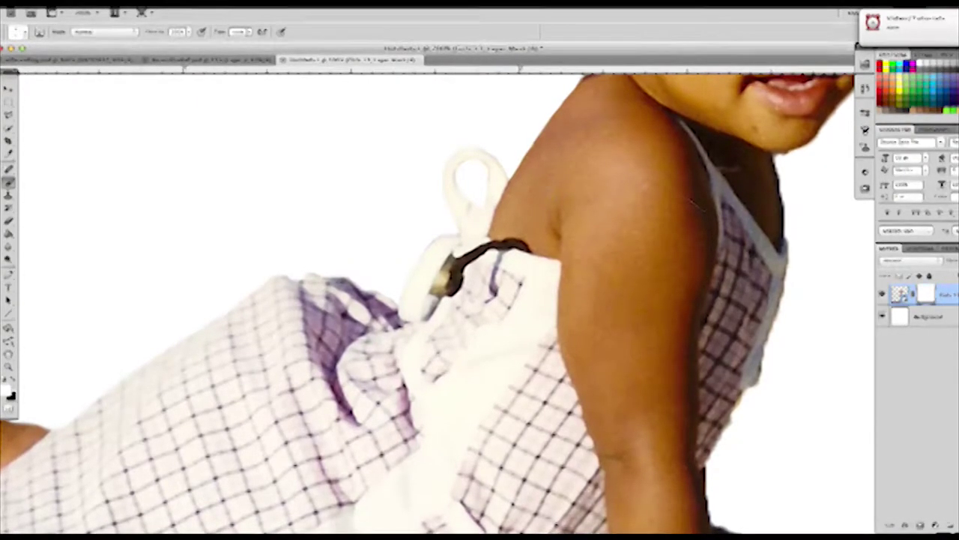
Mask out the stray marks above the girl's hair and at the tip of her raised pigtail
drag(573, 163, 446, 331)
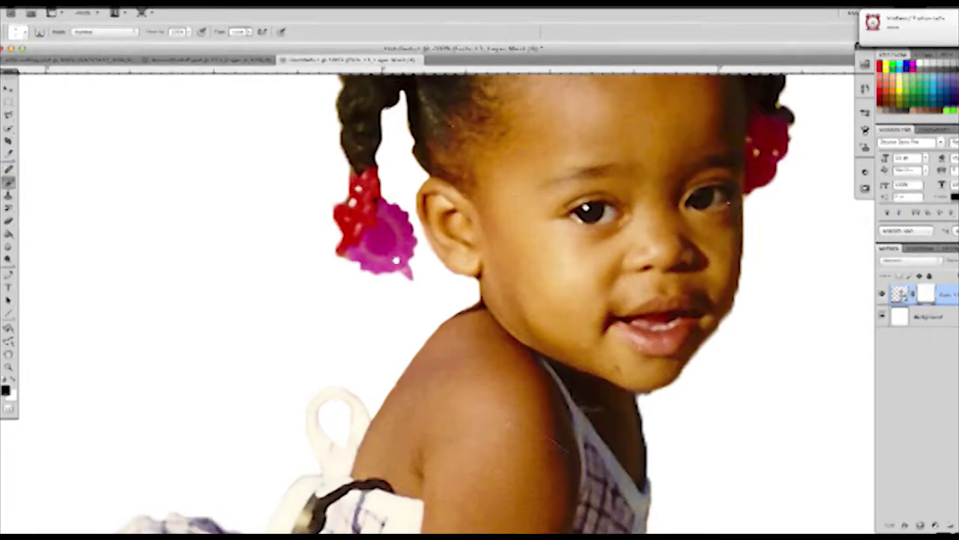
scroll(394, 255, up, 5)
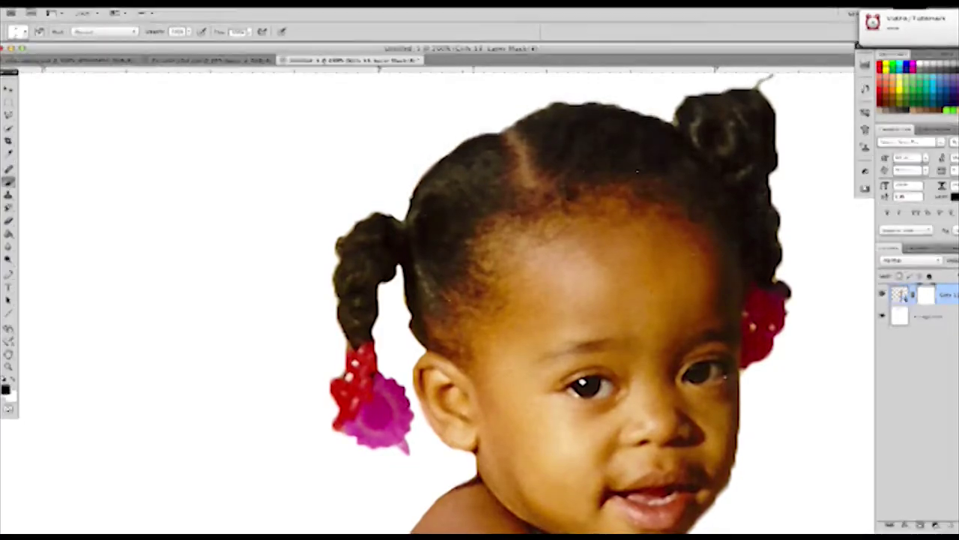
drag(583, 92, 347, 209)
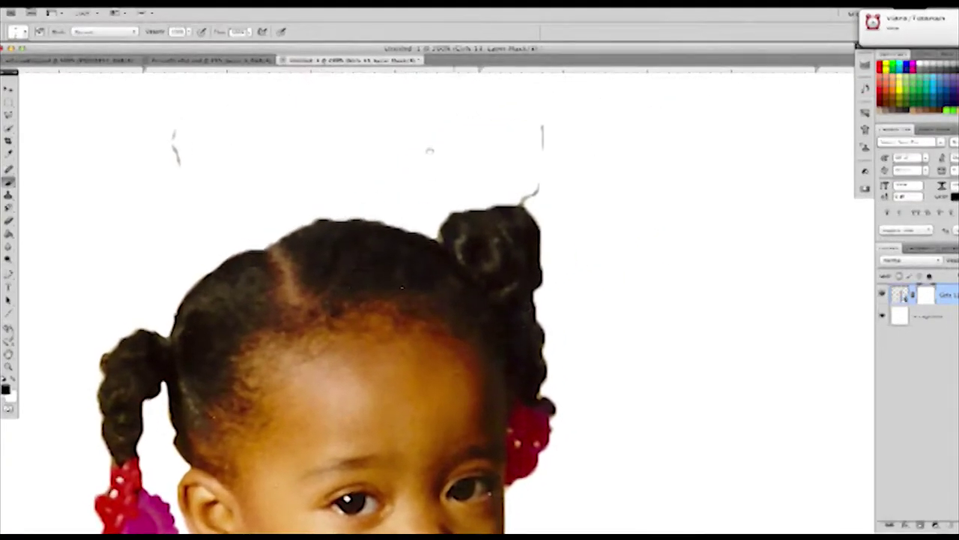
drag(174, 131, 179, 164)
mouse_move(543, 136)
mouse_down()
mouse_move(534, 192)
mouse_move(538, 178)
mouse_up()
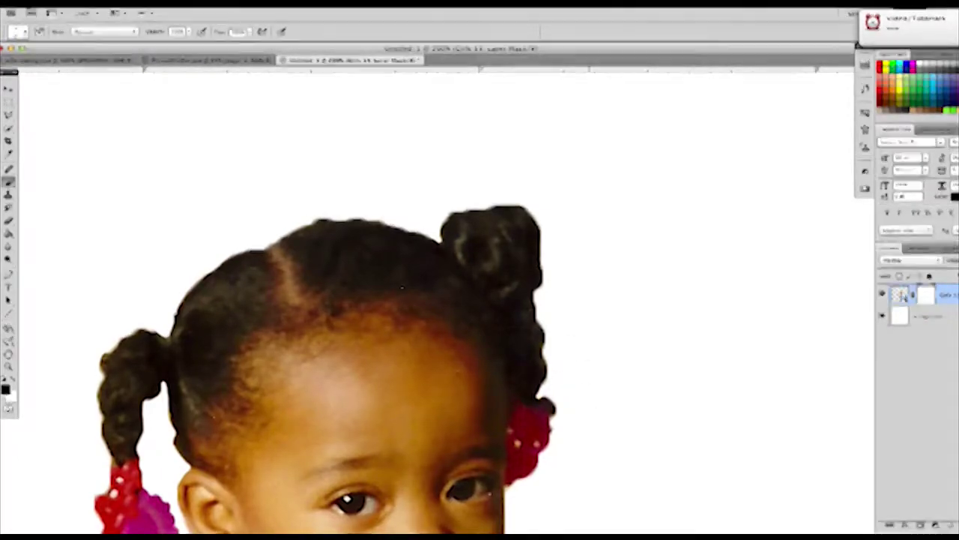
Add a layer named clone above the girl's layer and retouch the white specks on her face with the Clone Stamp
drag(582, 455, 596, 310)
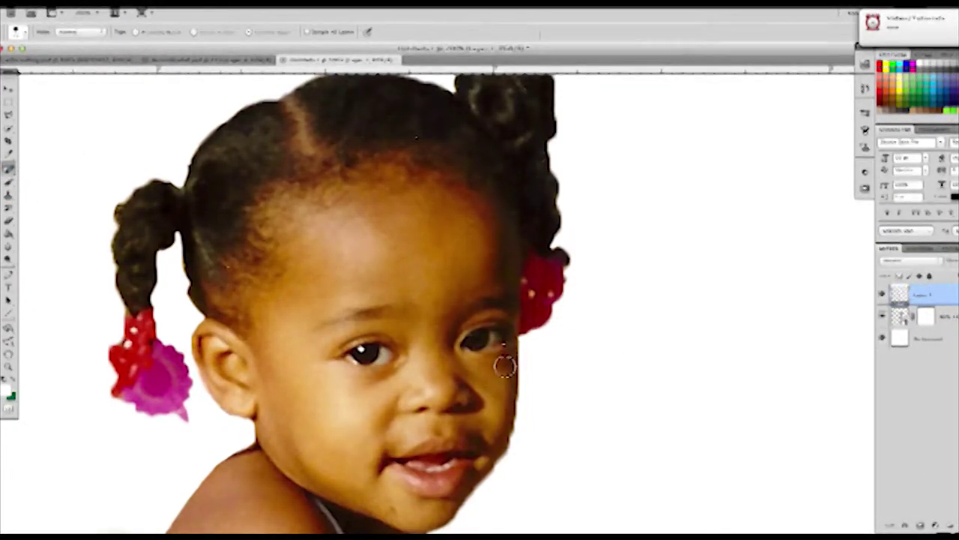
alt+click(497, 351)
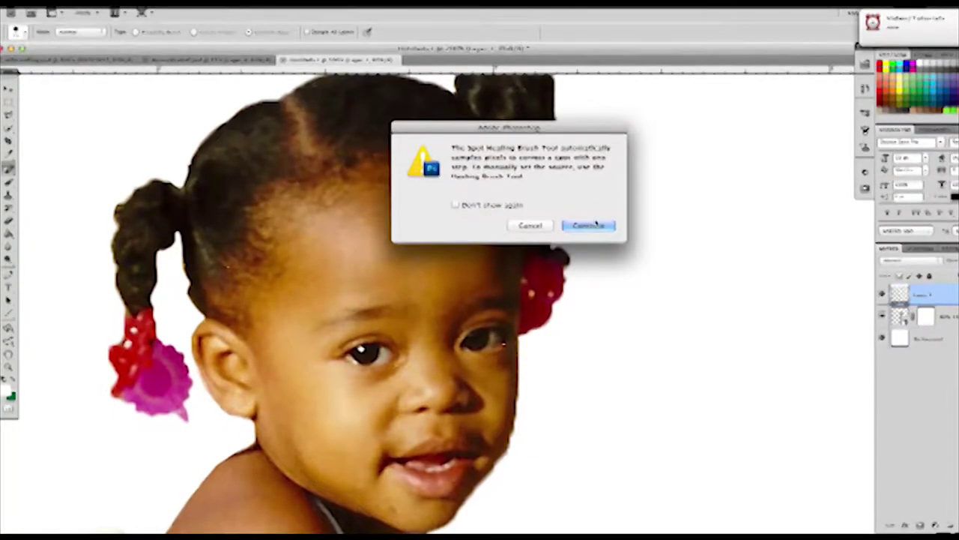
click(597, 224)
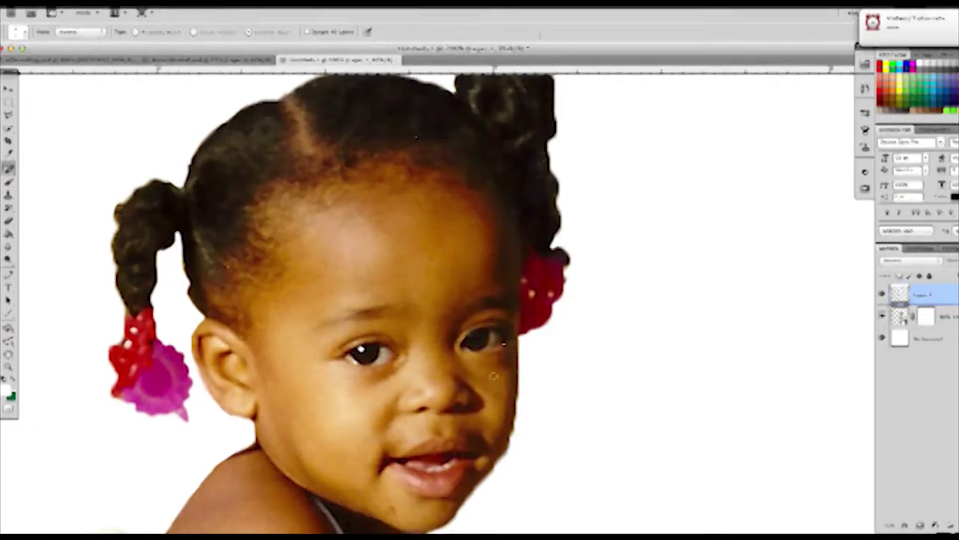
key(s)
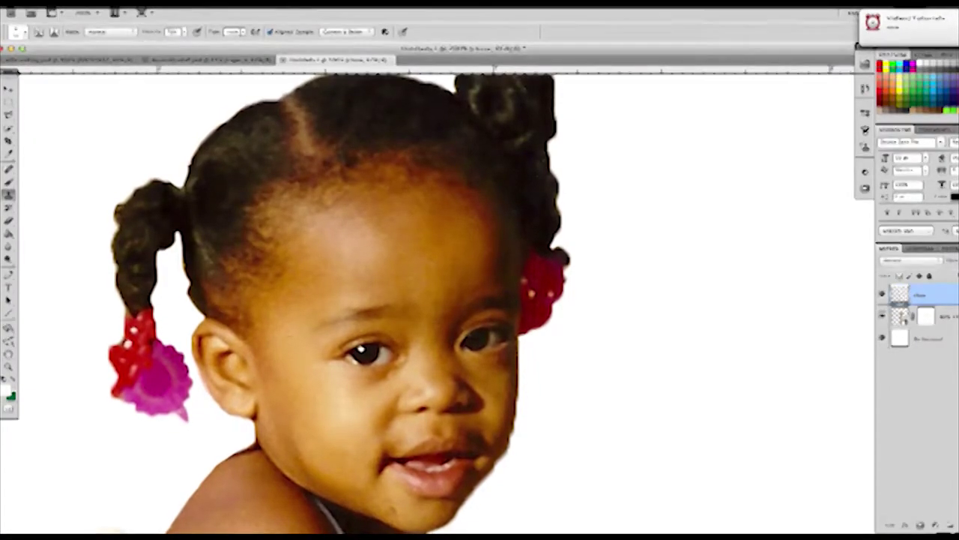
On the girl's layer mask, paint away the leftover fringe along her face, the dress front and around the far hand
scroll(436, 303, up, 3)
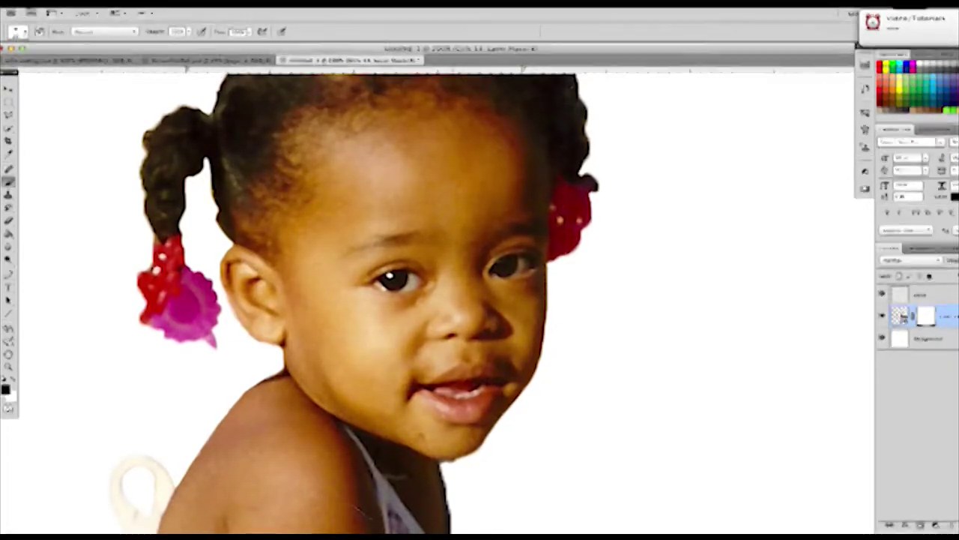
scroll(438, 300, down, 5)
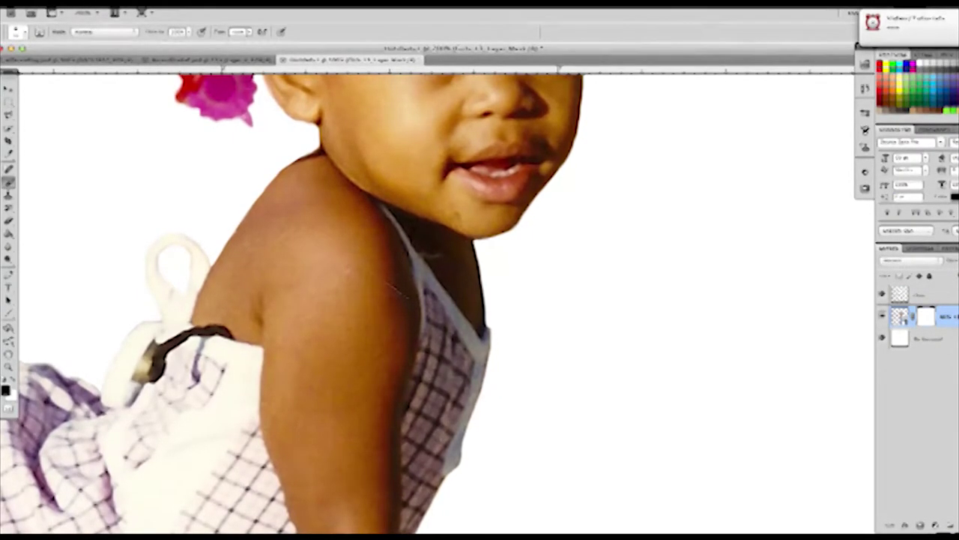
scroll(438, 300, down, 3)
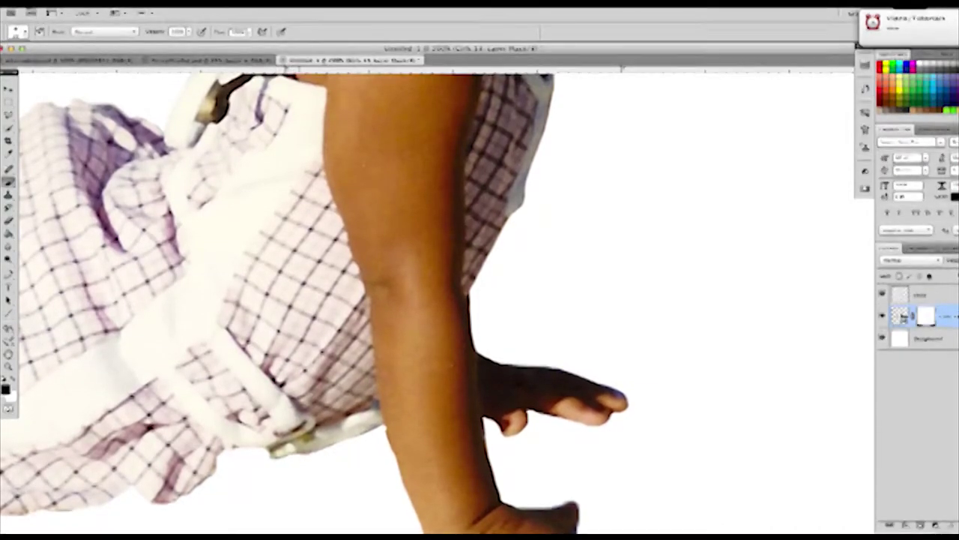
Mask out the dark shadow remnants around the fingertips of the girl's near hand
drag(509, 374, 484, 266)
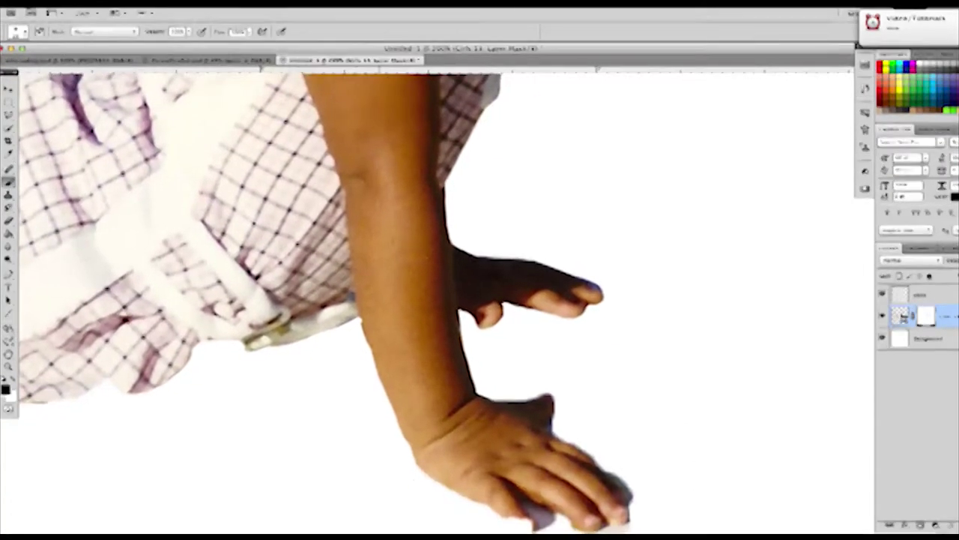
key(x)
key(x)
key(x)
key(x)
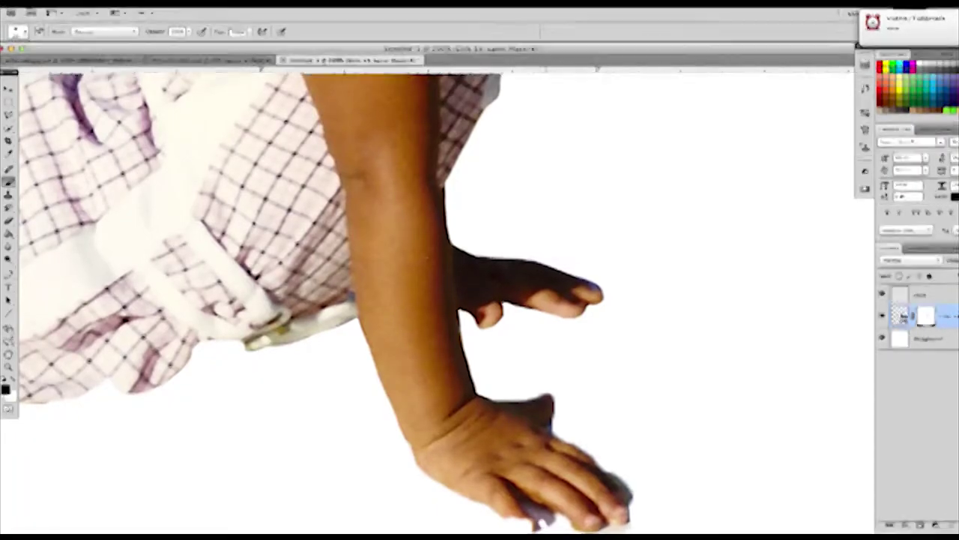
drag(527, 506, 548, 525)
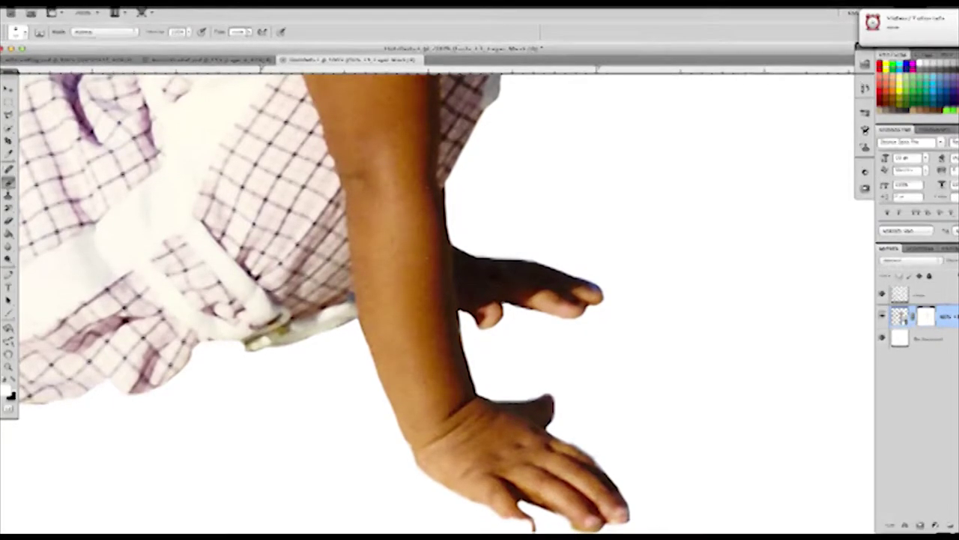
On the girl's layer mask, paint away the ragged fringe along her legs and feet and the leftover background patch between her knees
drag(480, 315, 821, 268)
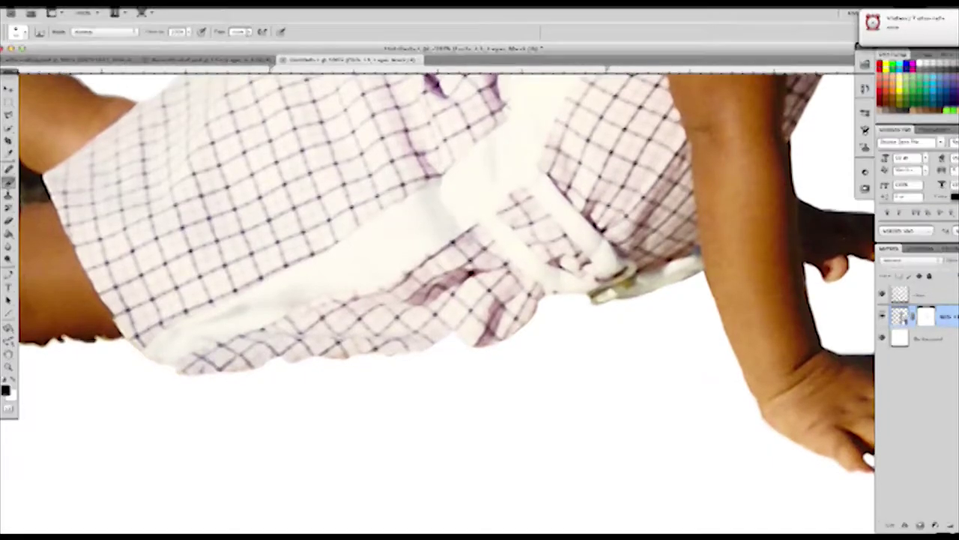
drag(285, 299, 670, 311)
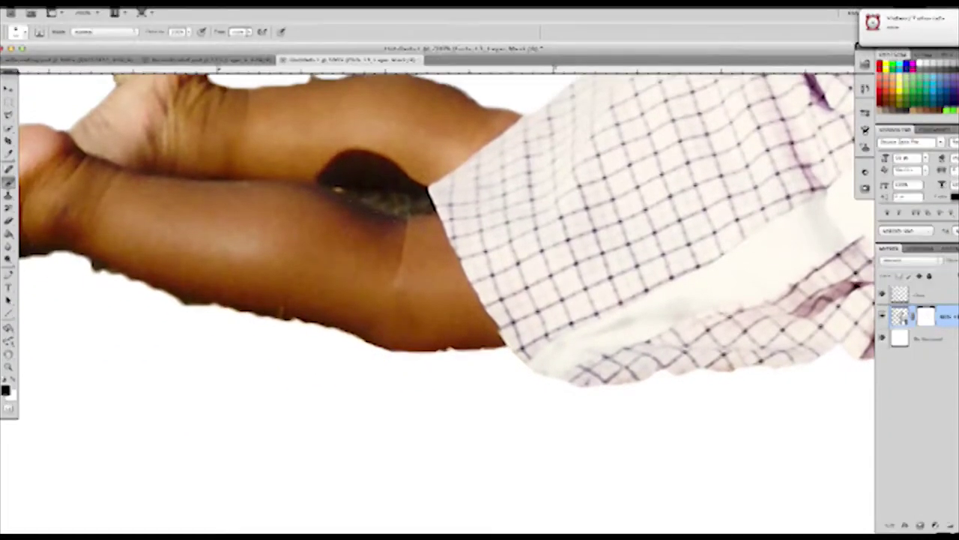
drag(335, 169, 472, 206)
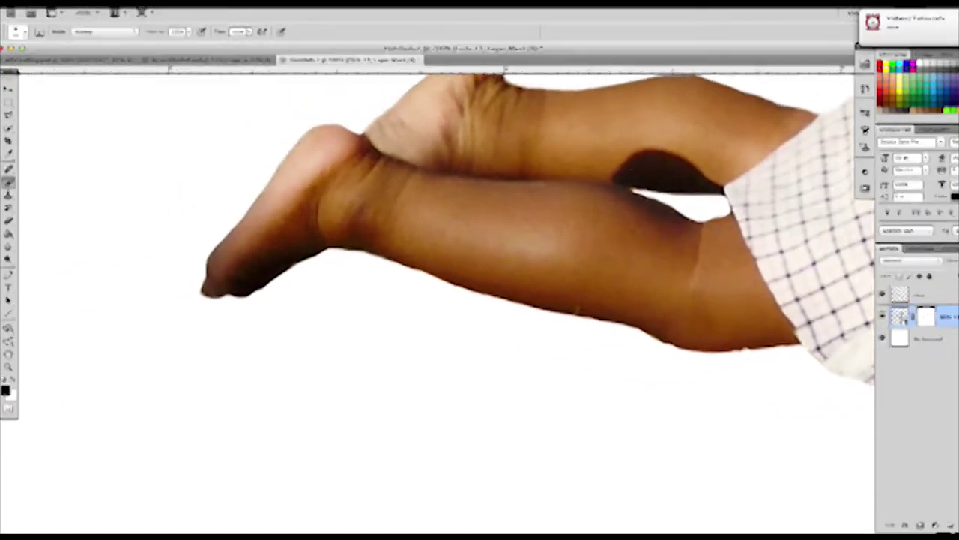
mouse_move(630, 171)
mouse_down()
mouse_move(625, 306)
mouse_move(274, 330)
mouse_up()
key(x)
drag(330, 232, 348, 233)
key(x)
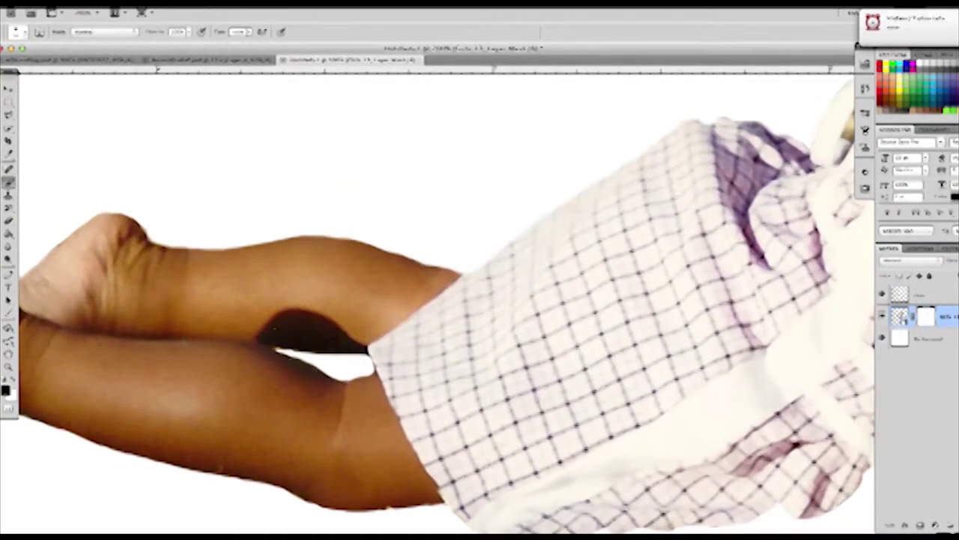
With the clone layer active, examine the girl's face, shoulder and dress up close and the whole figure for remaining blemishes
scroll(438, 300, up, 6)
scroll(438, 300, right, 5)
scroll(437, 299, up, 4)
scroll(438, 300, right, 3)
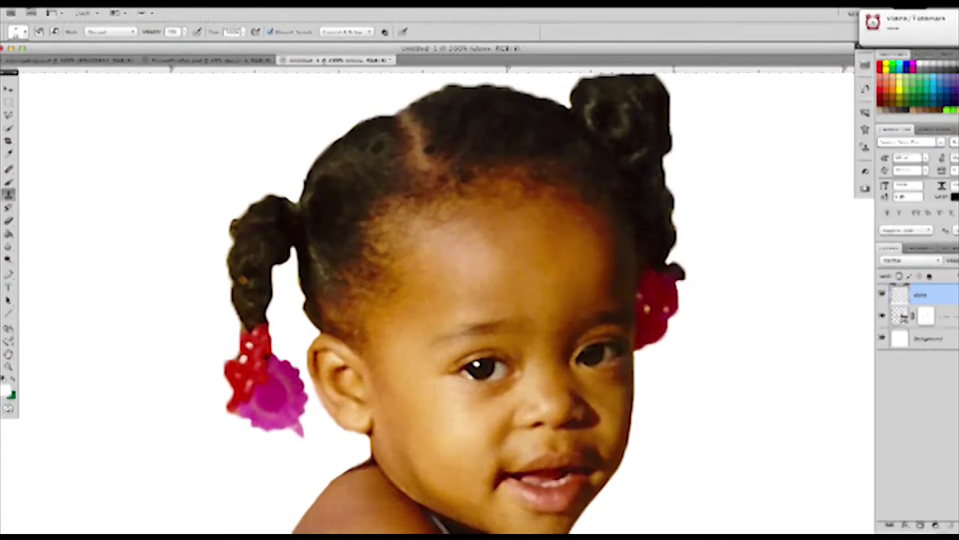
drag(480, 389, 562, 200)
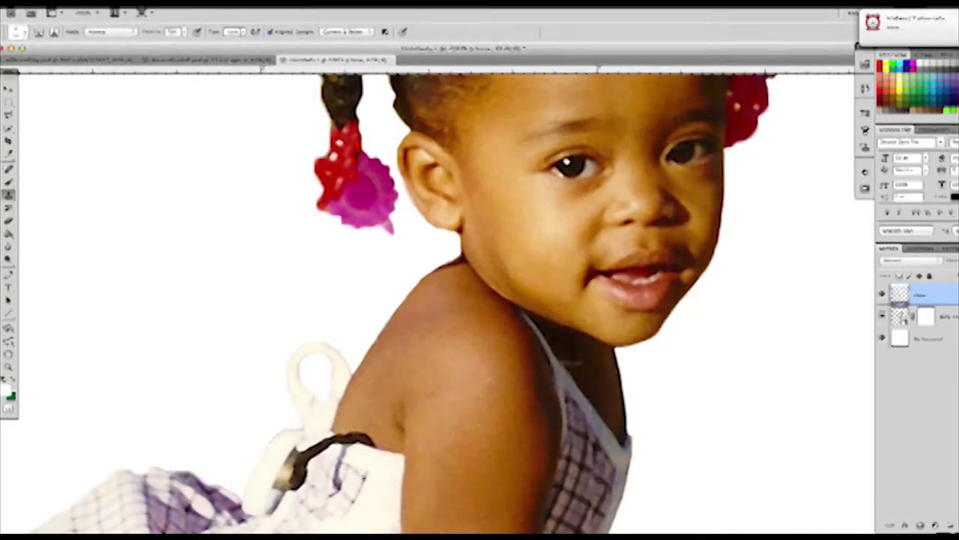
drag(450, 525, 576, 422)
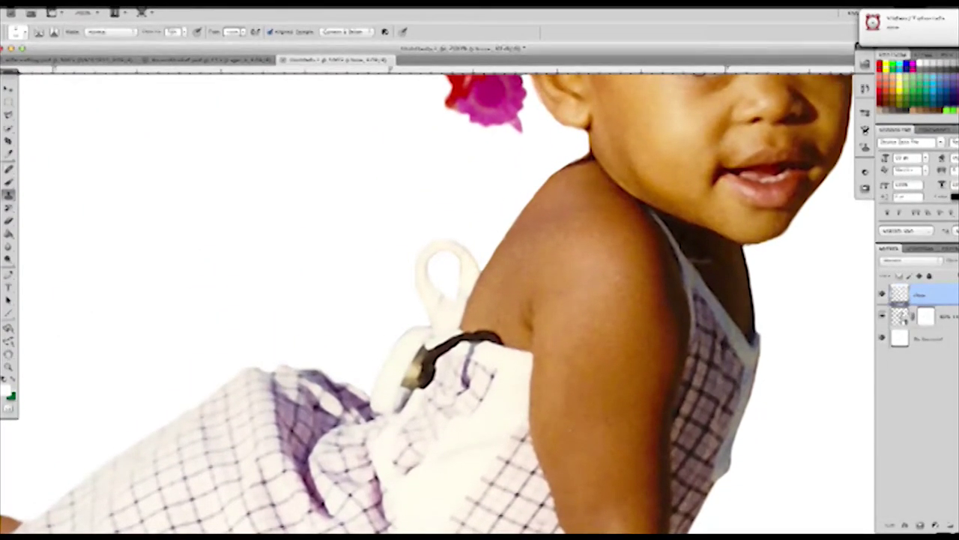
key(super+minus)
key(super+minus)
key(super+minus)
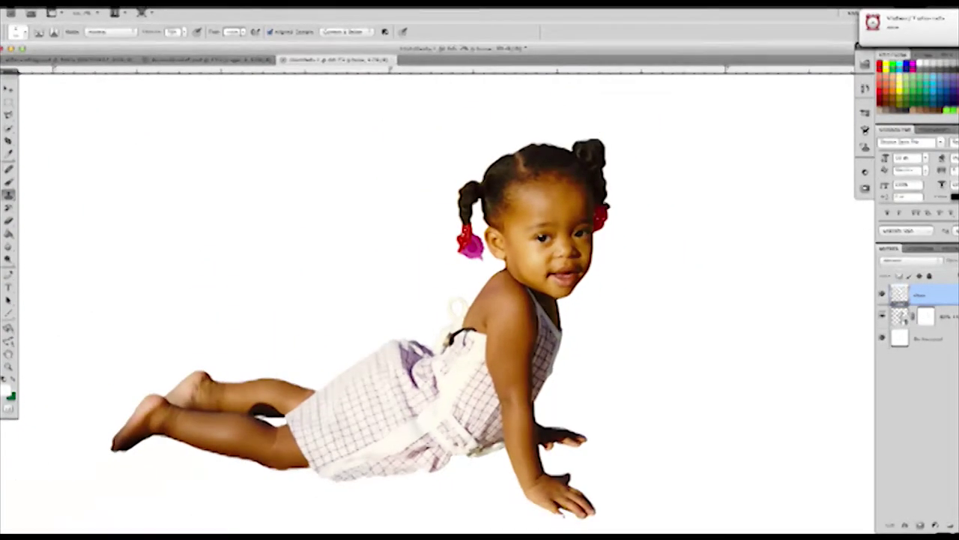
scroll(435, 304, down, 4)
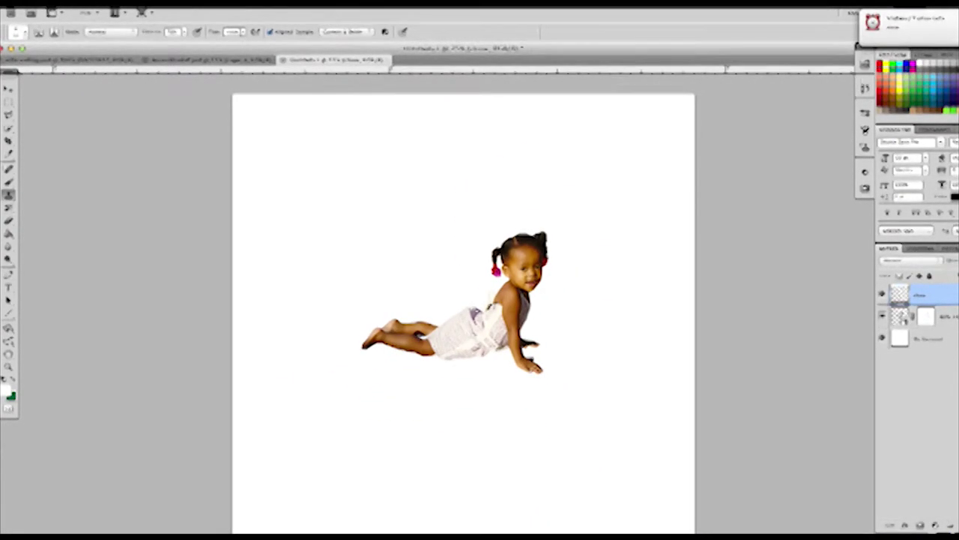
Add a new layer above the clone layer and open the Butterflies reference folder for placing a file
key(super+shift+alt+n)
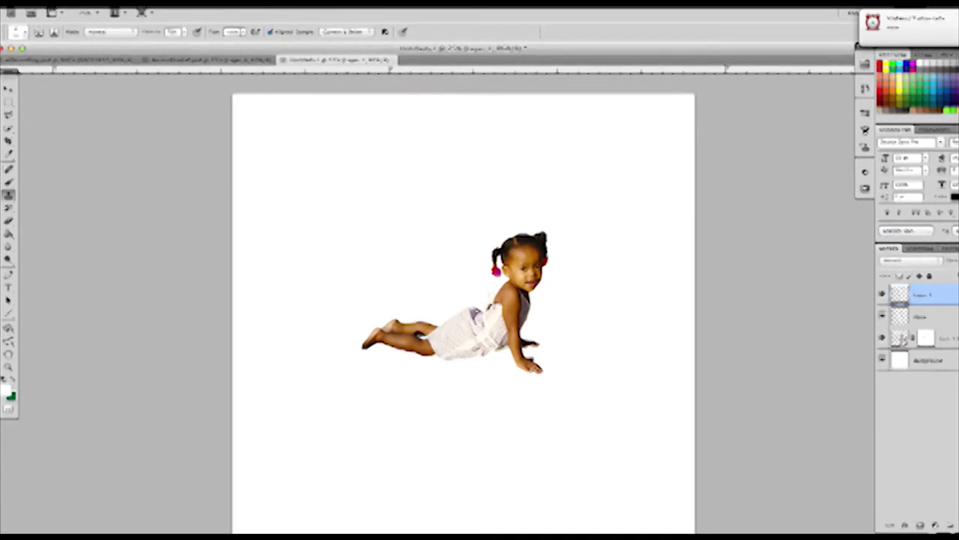
click(63, 6)
click(81, 225)
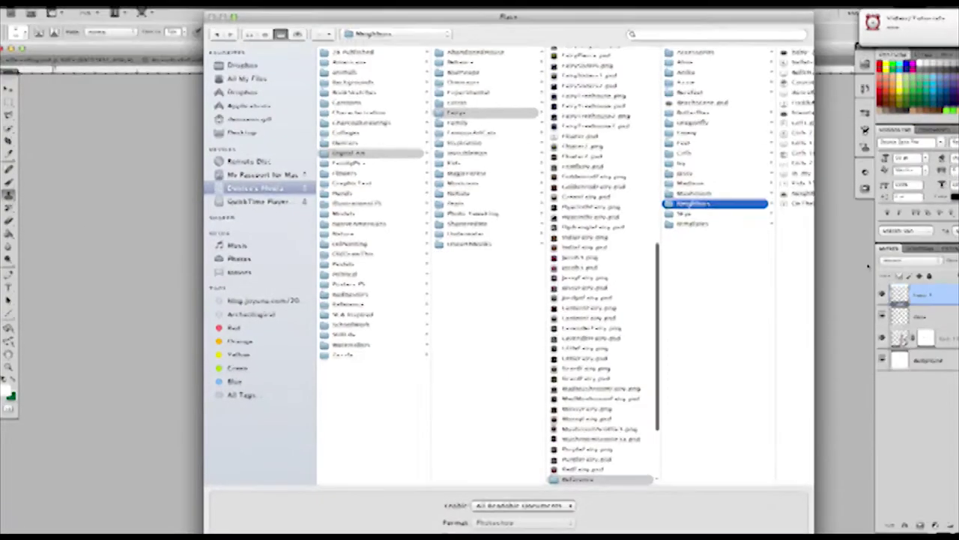
click(705, 113)
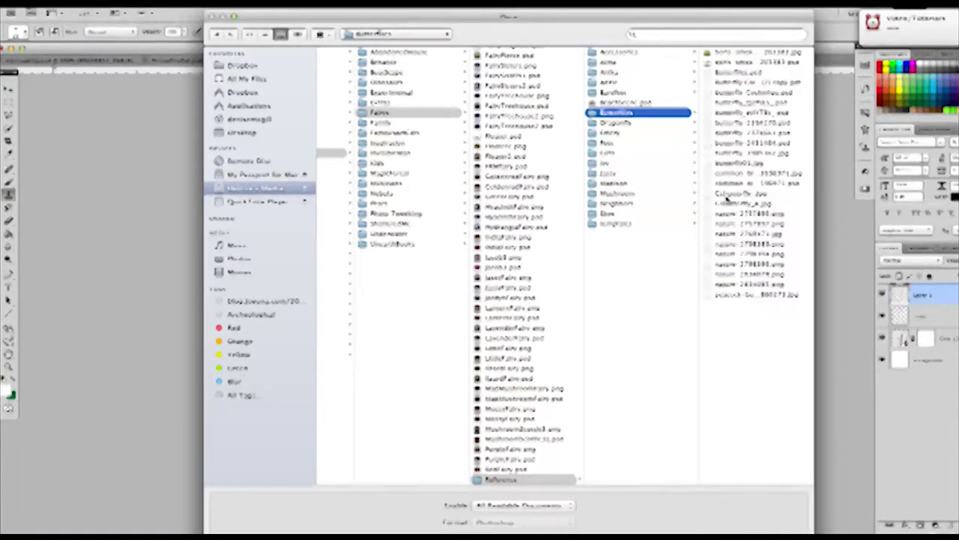
Preview the butterfly images in the folder to compare wing shapes and colours
click(732, 124)
click(617, 134)
click(617, 144)
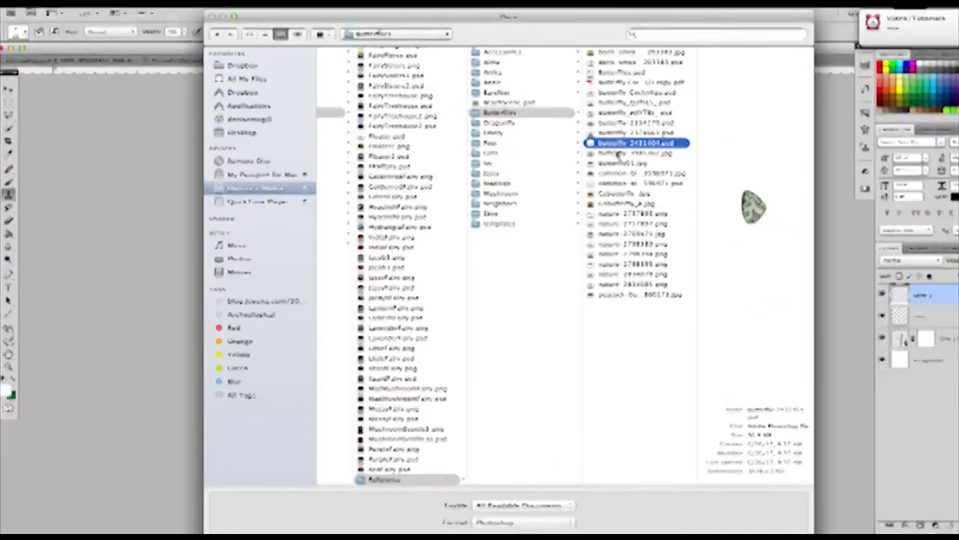
click(617, 154)
click(619, 173)
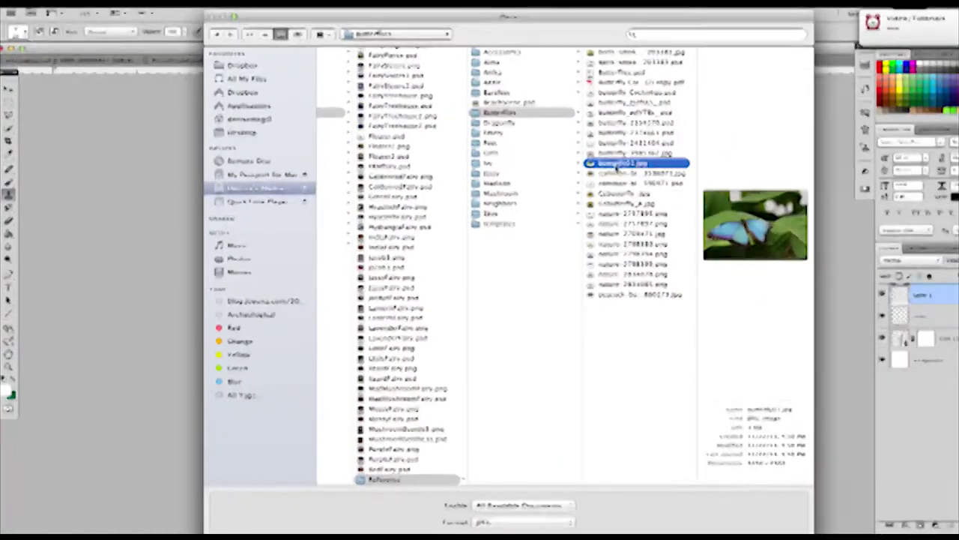
click(622, 183)
click(620, 194)
click(619, 204)
click(616, 215)
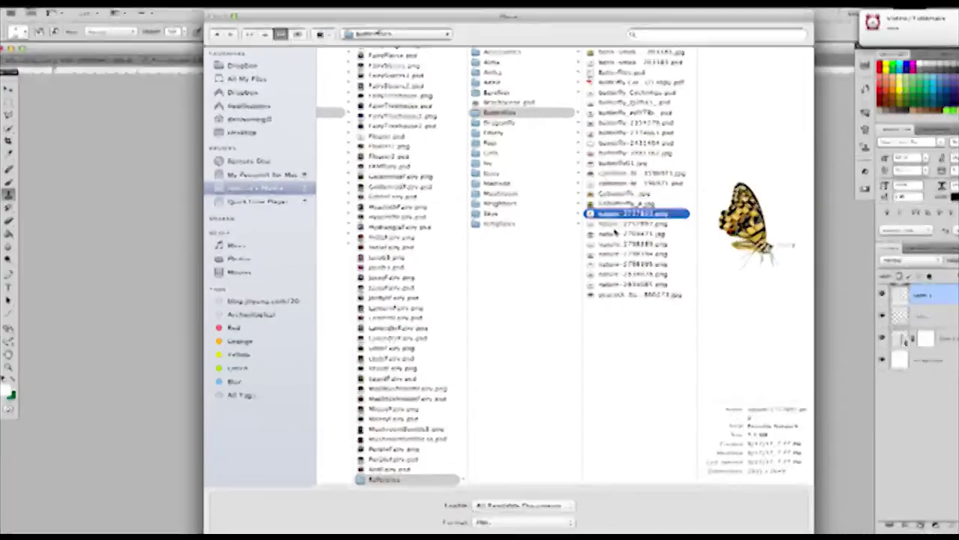
click(615, 225)
click(617, 233)
click(617, 243)
click(617, 254)
click(617, 264)
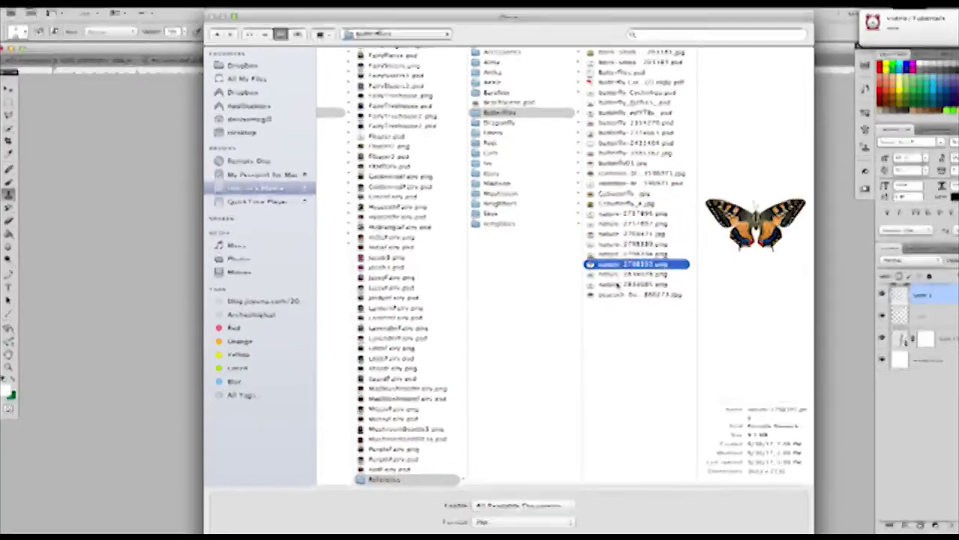
click(617, 274)
key(Down)
key(Down)
Place the side-view butterfly PNG with red, yellow and white wings into the document
key(Up)
key(Up)
key(Up)
key(Up)
key(Up)
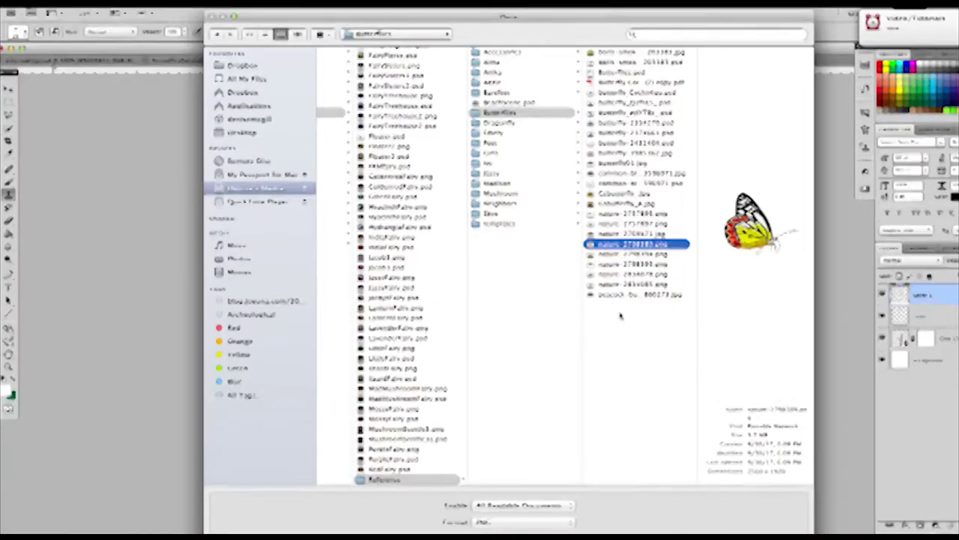
key(Return)
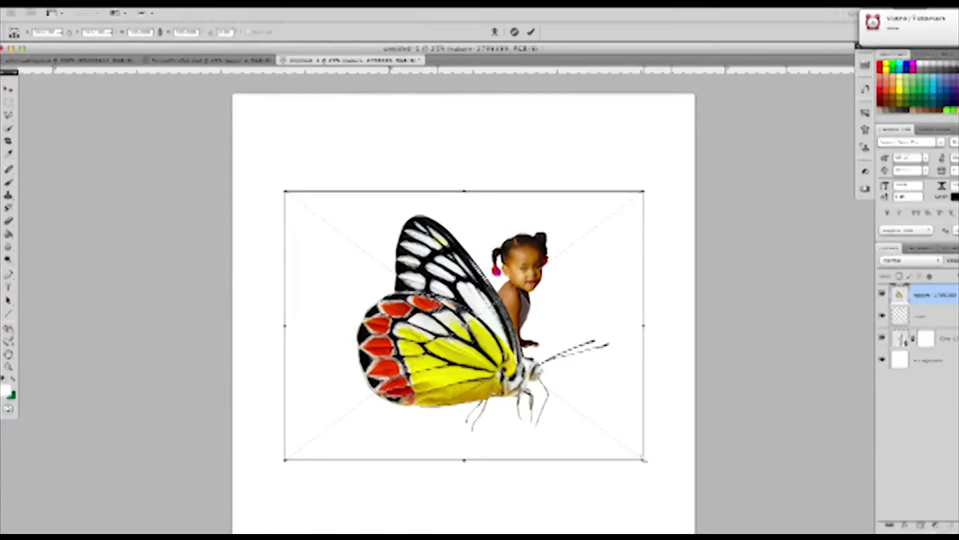
Scale the placed butterfly down to about half size and position its wings at the girl's back
drag(644, 459, 561, 398)
drag(495, 354, 485, 300)
key(Return)
key(s)
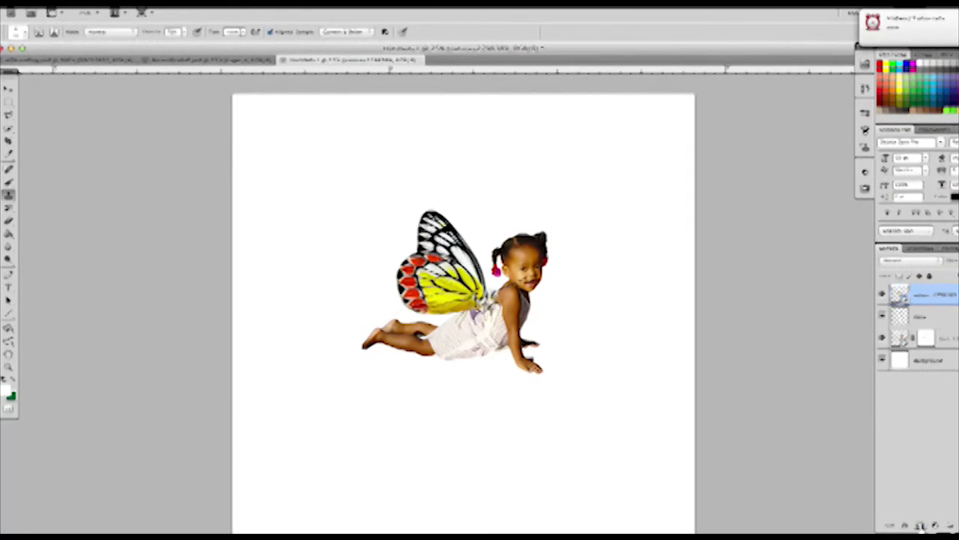
Add a layer mask to the butterfly and brush away its head, body, legs and antennae so only the wings show
key(super+plus)
key(super+plus)
key(super+plus)
key(super+plus)
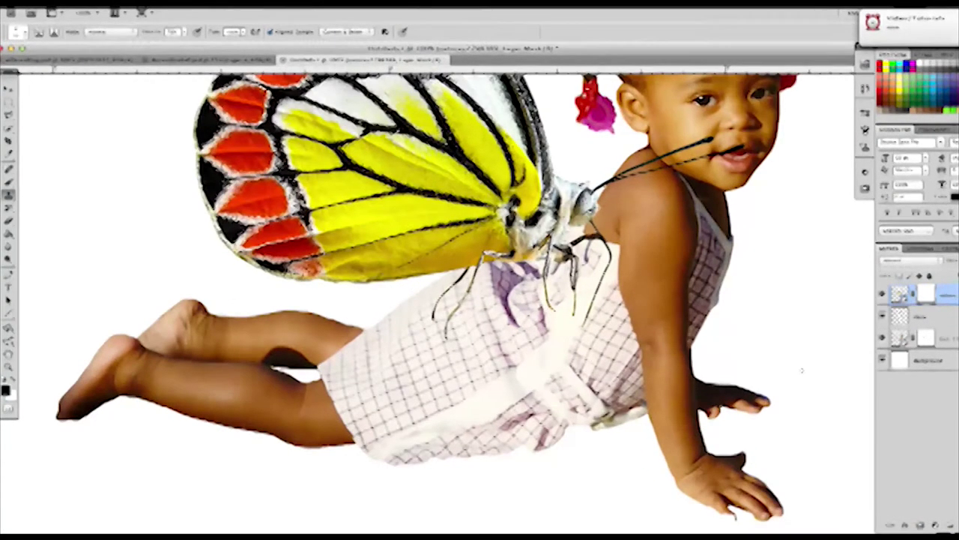
key(b)
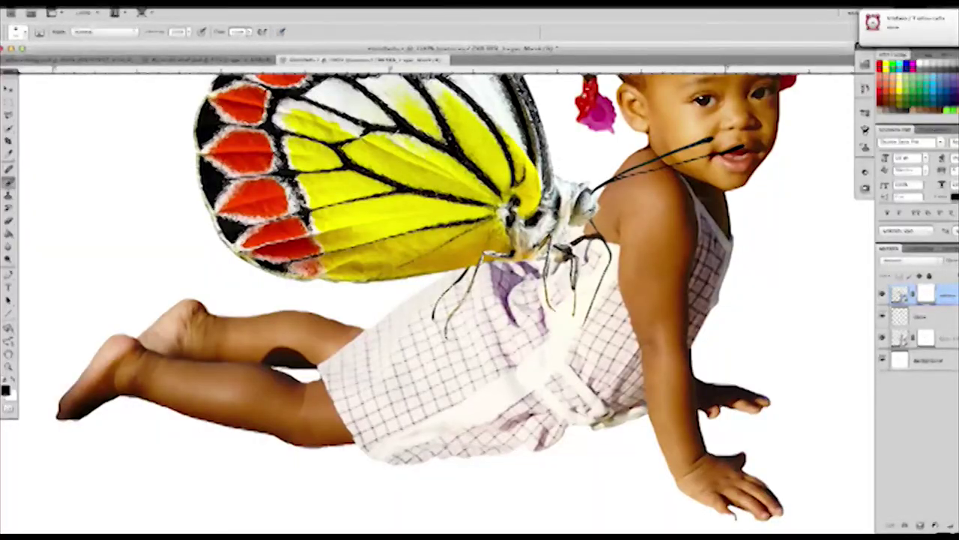
mouse_move(582, 196)
mouse_down()
mouse_move(637, 166)
mouse_move(721, 148)
mouse_up()
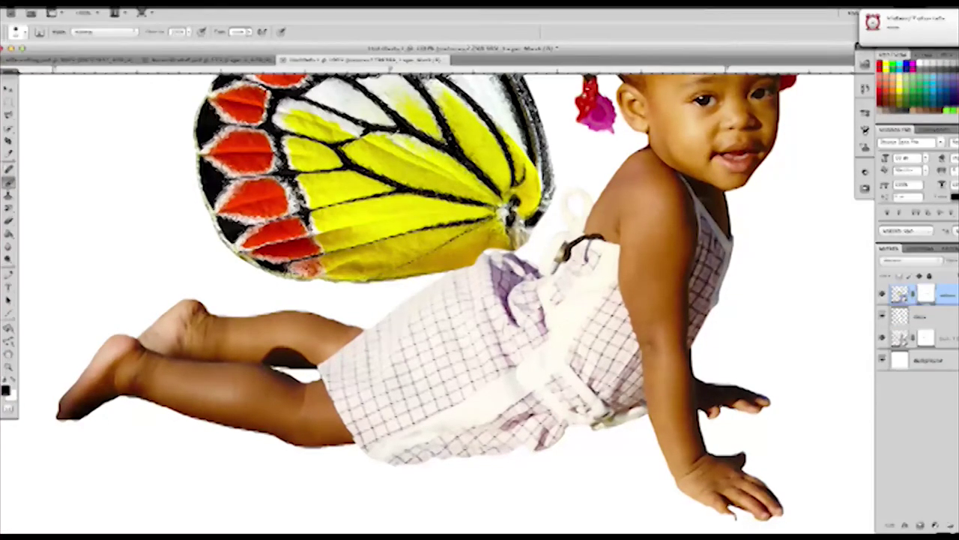
Reorder the butterfly layer beneath the girl's layer and shift the wings closer against her back
key(ctrl+minus)
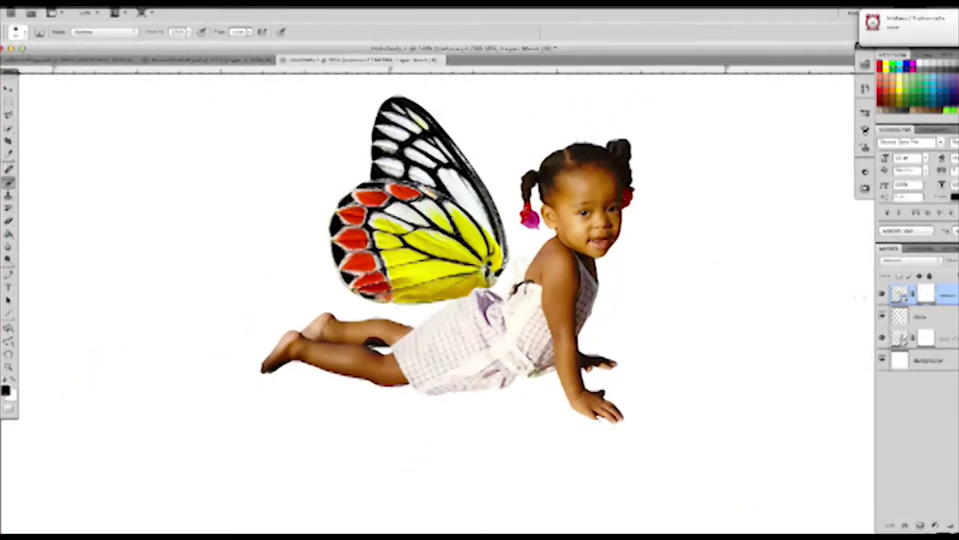
drag(331, 191, 354, 192)
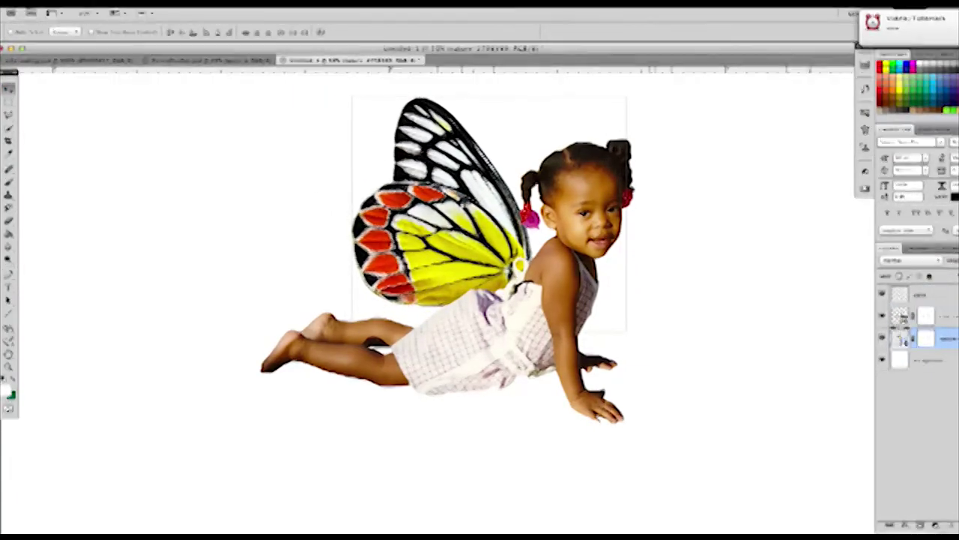